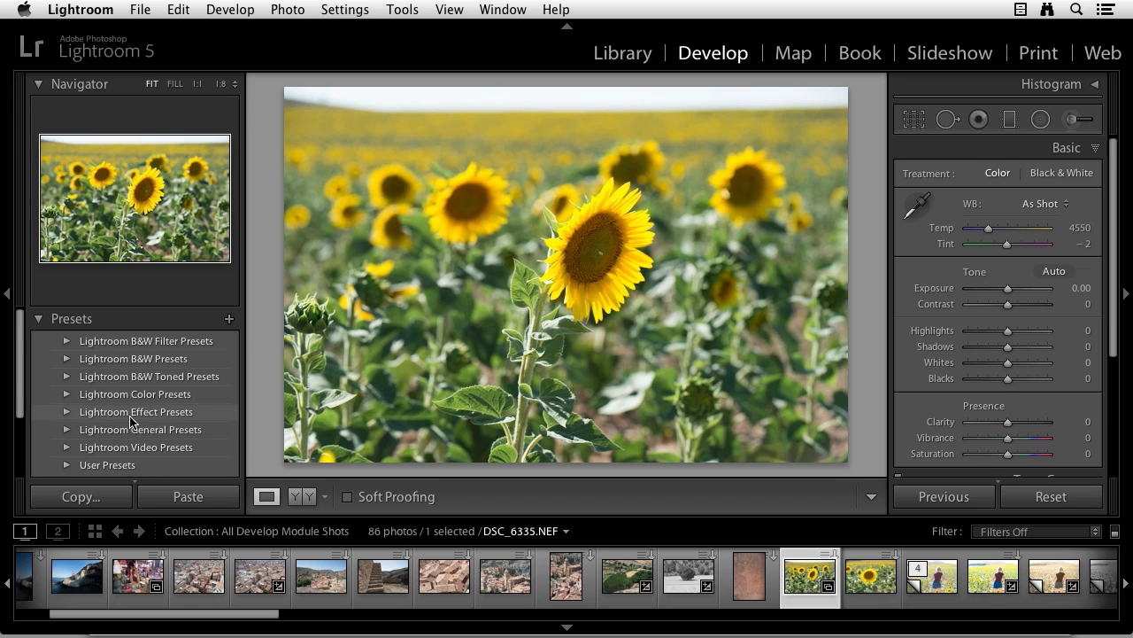
Browse the Lightroom B&W Filter, B&W and Color preset folders and preview their looks on the sunflower photo
click(68, 343)
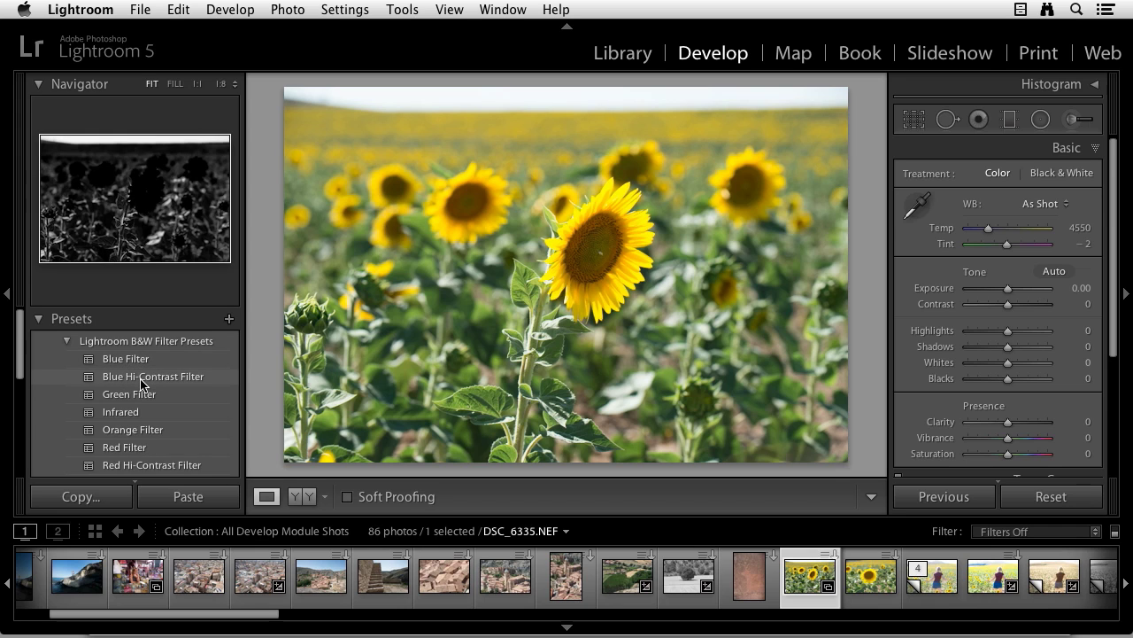
scroll(137, 405, down, 1)
scroll(137, 404, down, 5)
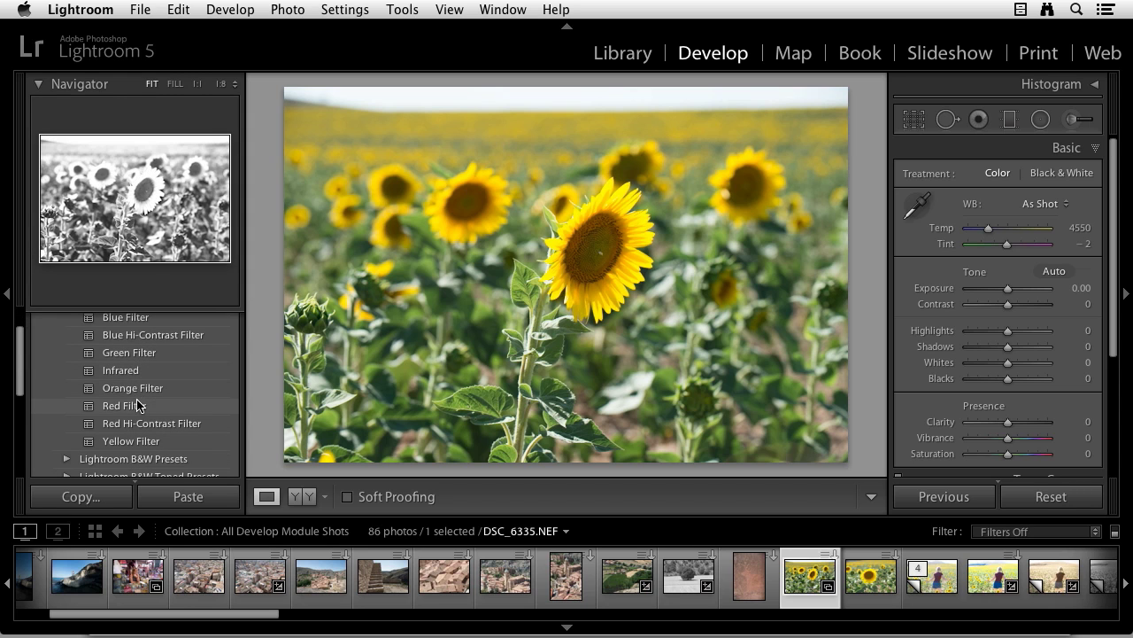
scroll(137, 405, down, 2)
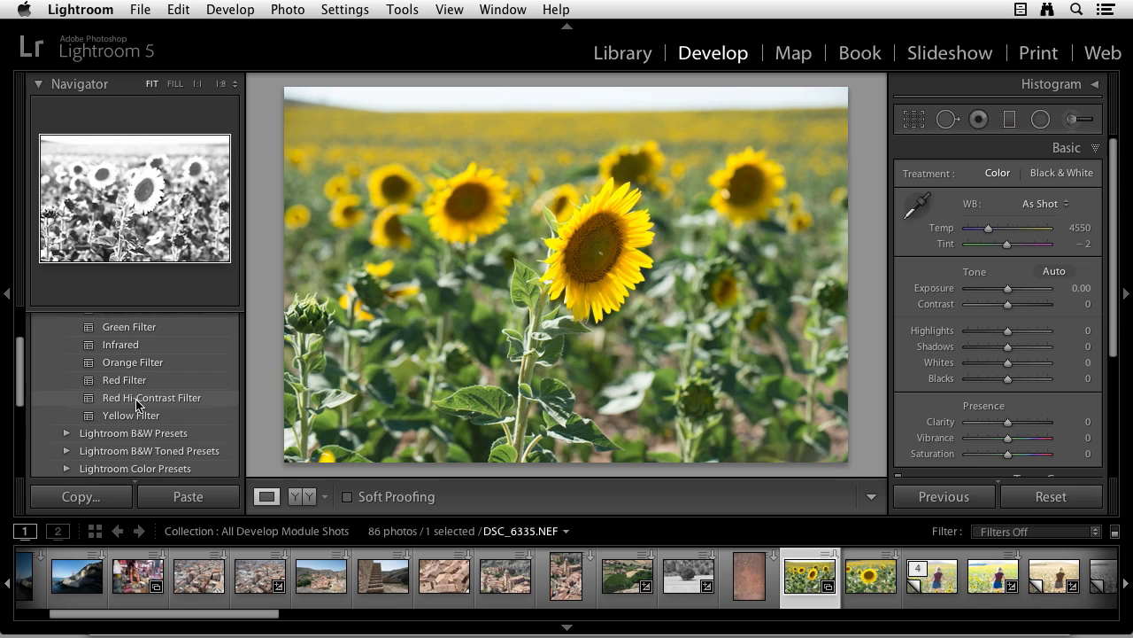
scroll(138, 404, down, 2)
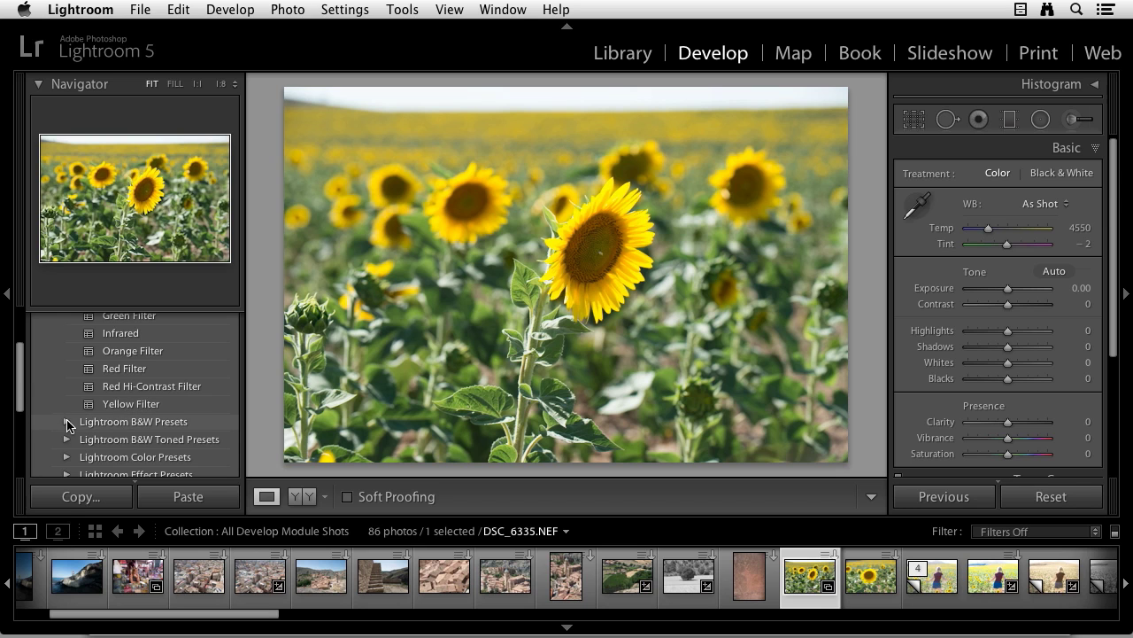
click(67, 426)
scroll(132, 408, down, 3)
scroll(128, 408, down, 8)
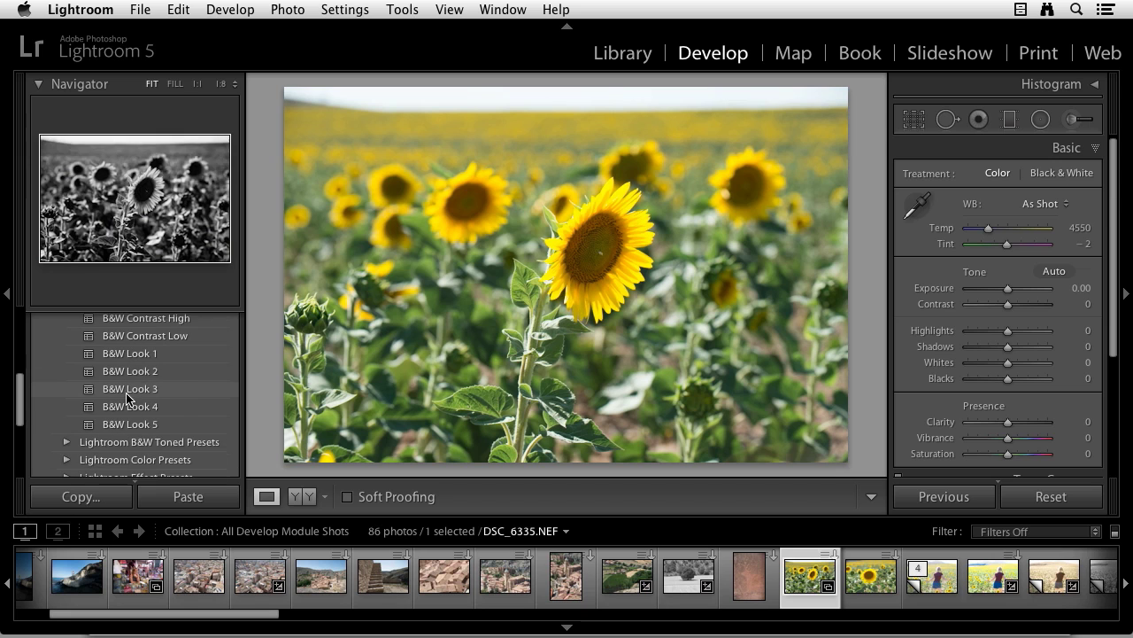
scroll(126, 399, down, 3)
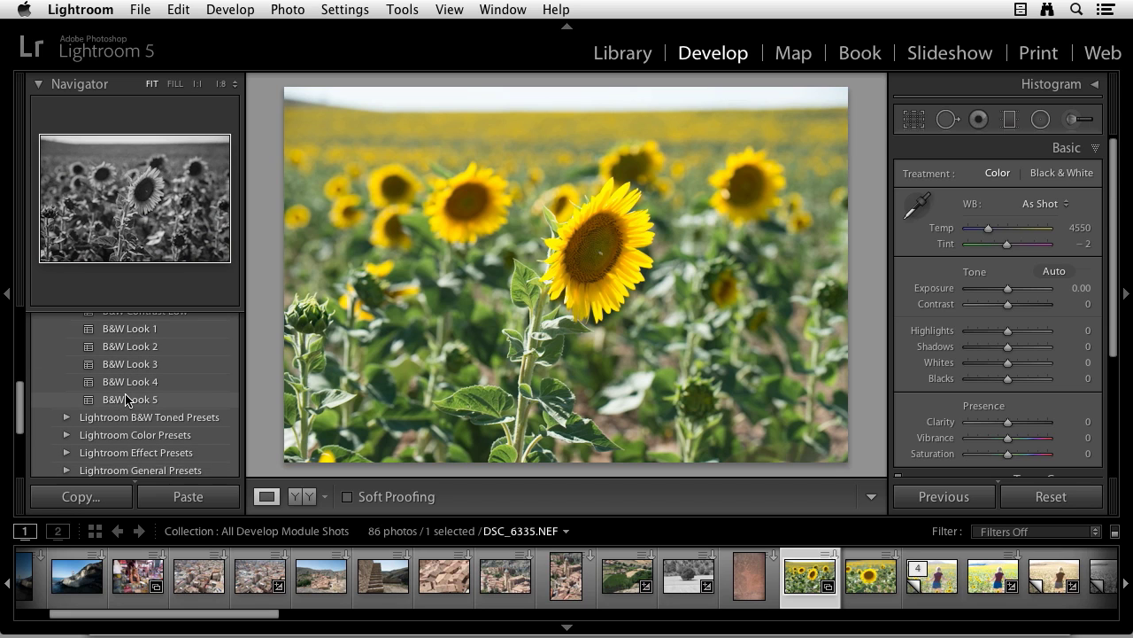
scroll(127, 398, down, 2)
click(67, 418)
scroll(89, 407, down, 7)
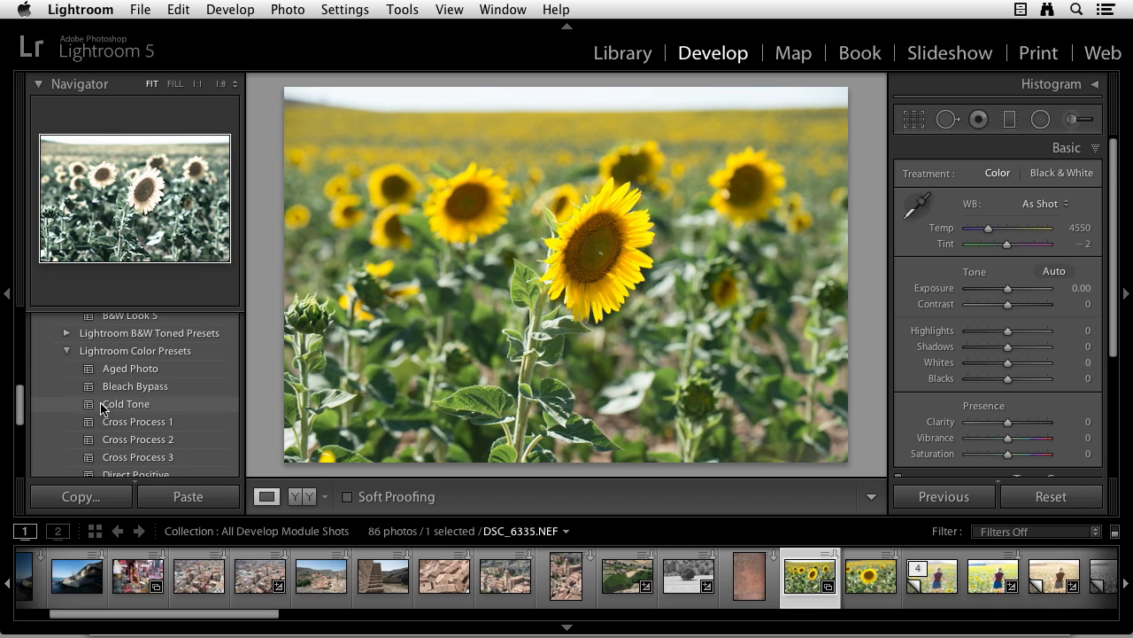
scroll(102, 407, down, 2)
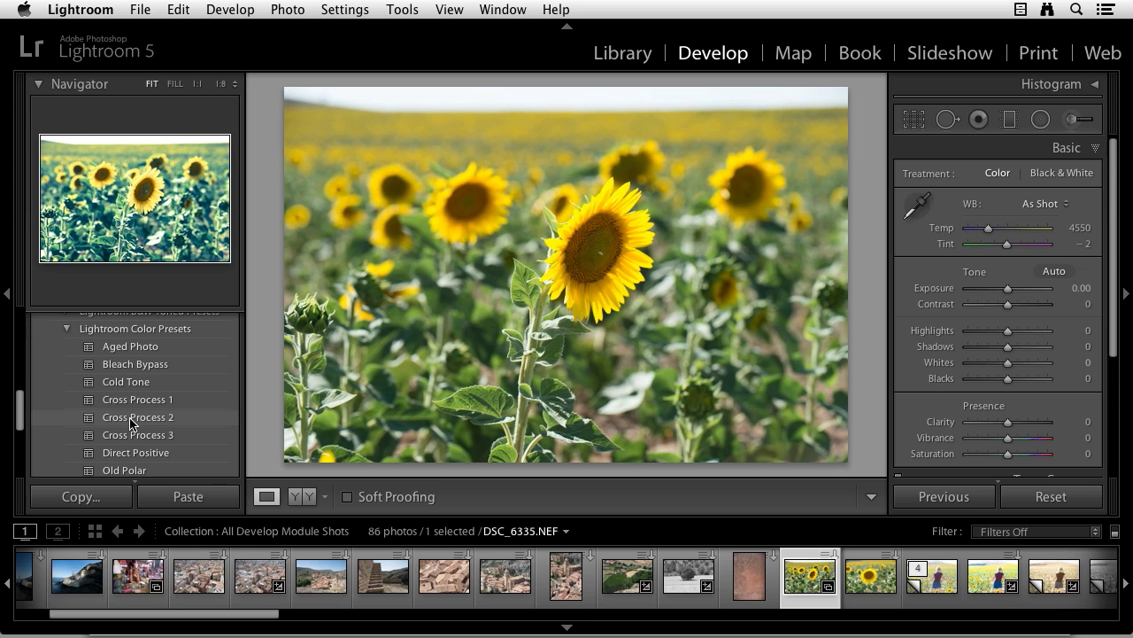
Try the Cross Process 2 and Cross Process 3 color presets on the sunflower photo, and reset its develop settings
click(131, 417)
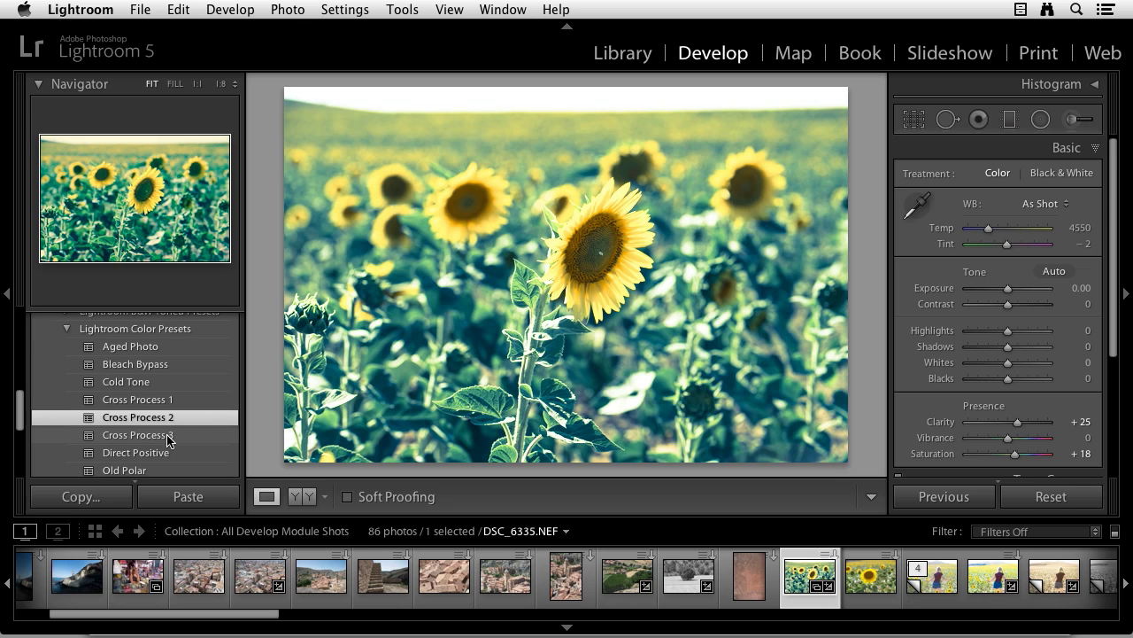
click(170, 437)
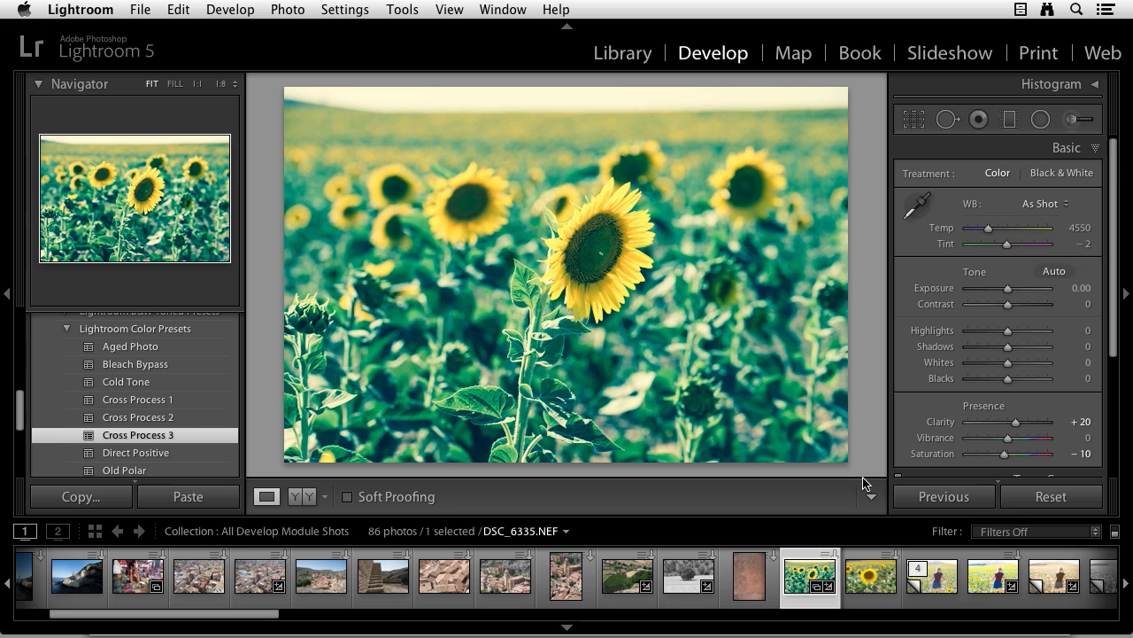
click(1045, 497)
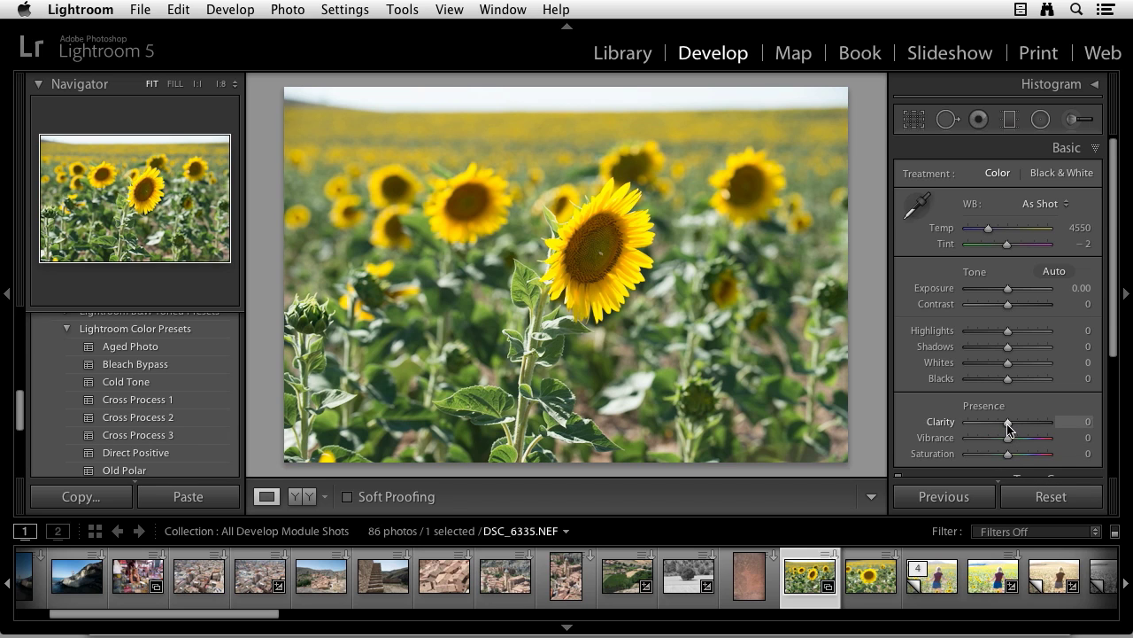
Set the sunflower photo's Clarity to -77 and its Vibrance to -47
drag(1008, 424, 977, 424)
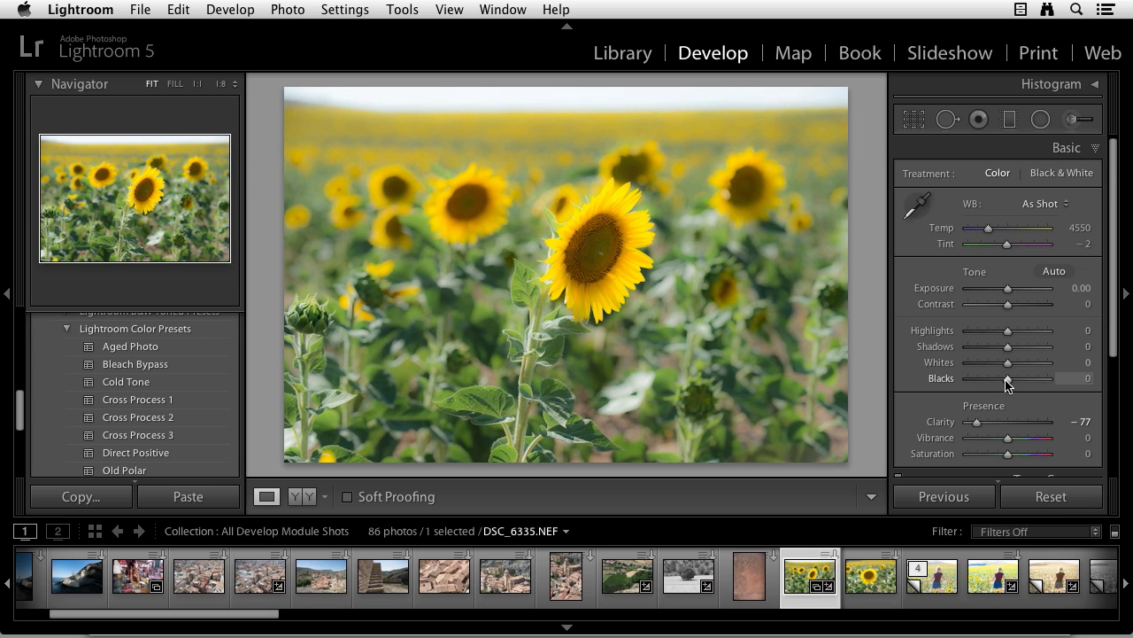
drag(1007, 437, 989, 443)
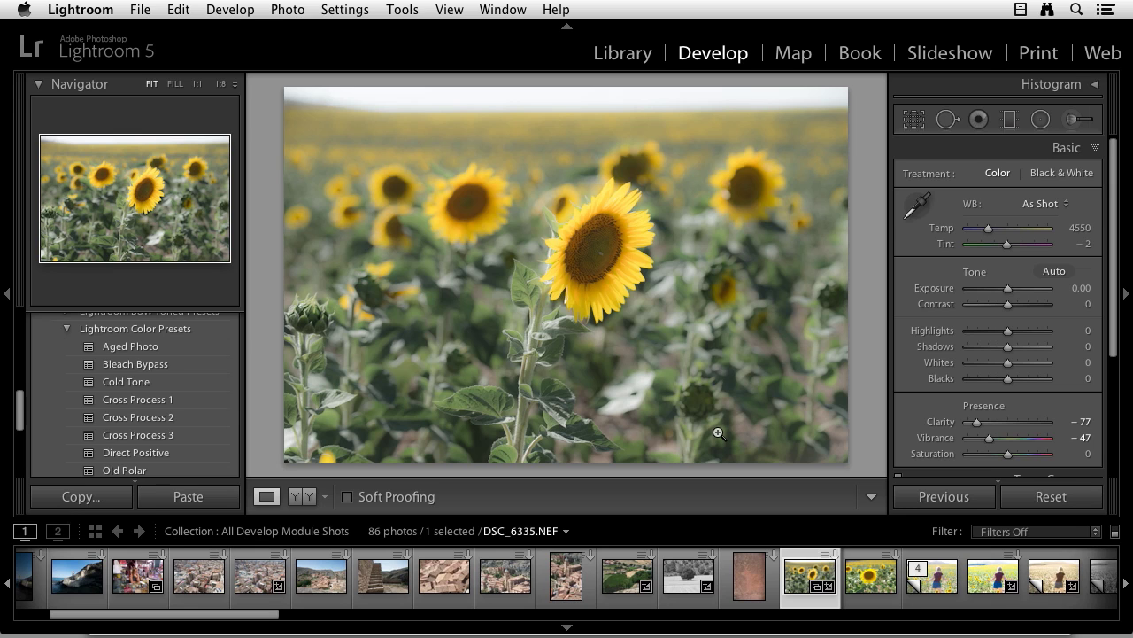
Start a new develop preset named Negative Clarity, stored in the User Presets folder
scroll(174, 410, up, 4)
scroll(175, 410, up, 3)
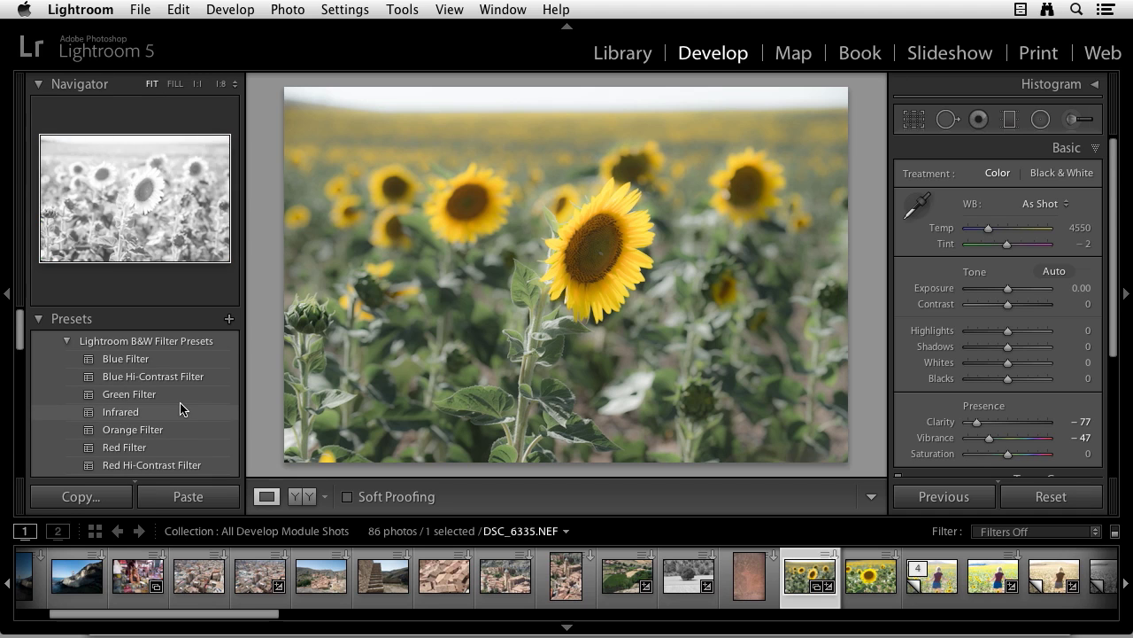
click(230, 322)
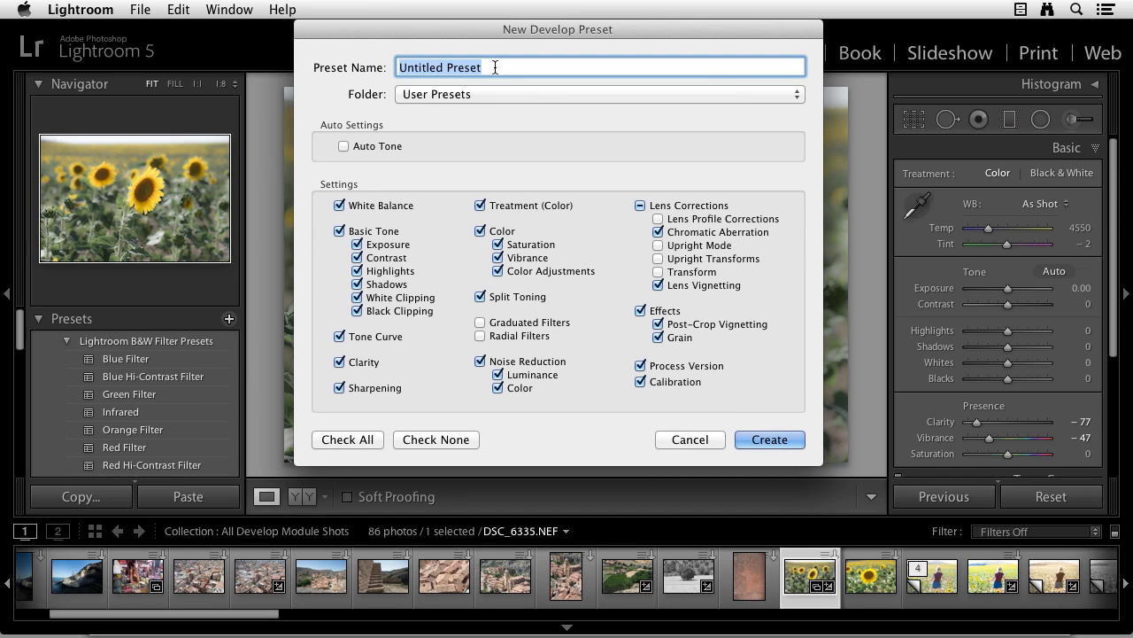
text(Negative Clarity)
click(495, 94)
click(495, 95)
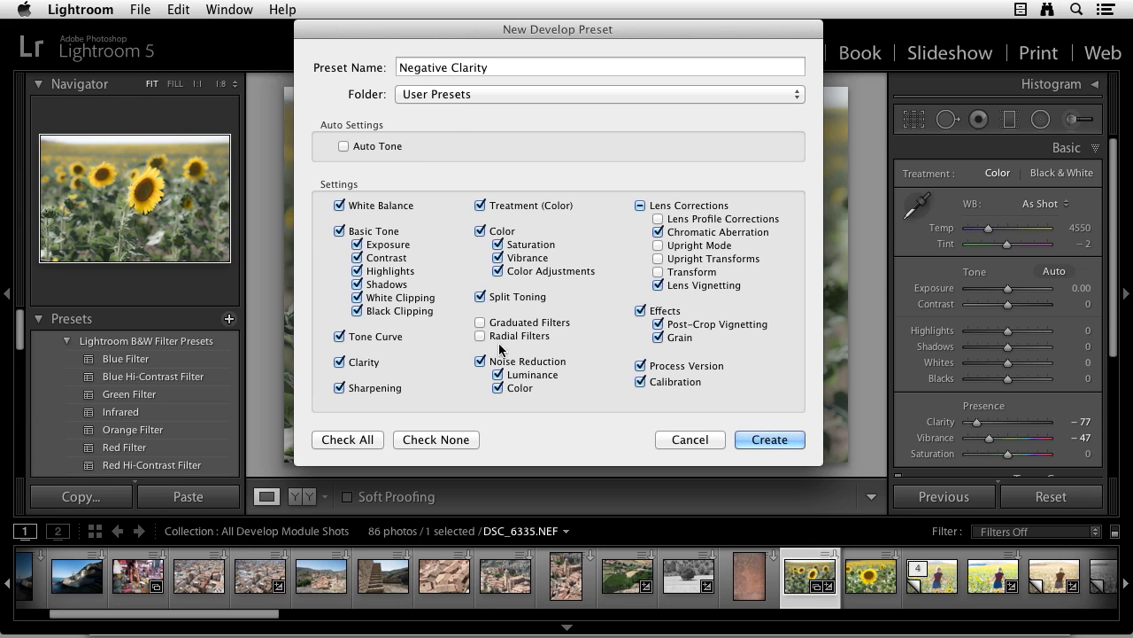
Limit the preset's settings to Basic Tone, Clarity, Vibrance and Process Version, and create it
click(435, 439)
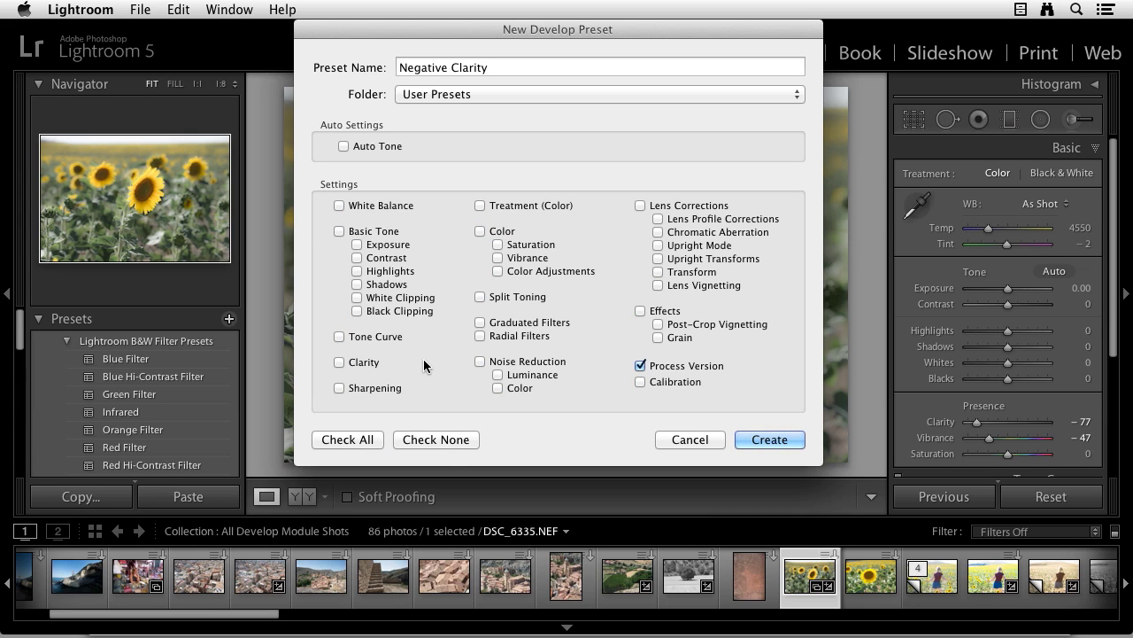
click(338, 230)
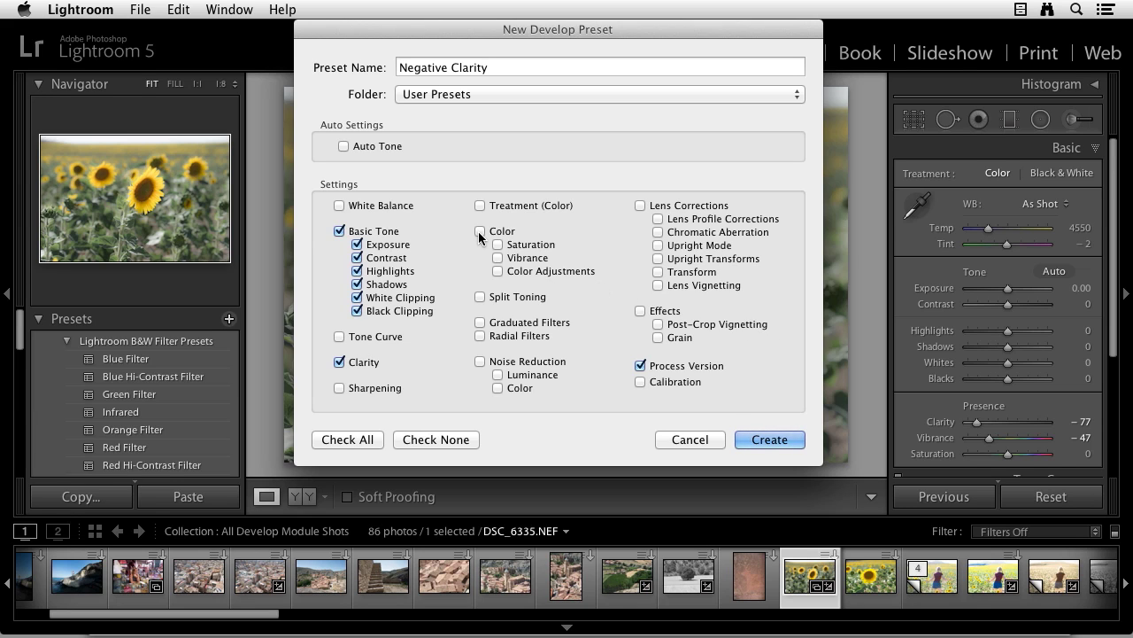
click(498, 257)
click(770, 439)
Create a preset folder named User Color Presets and move the Negative Clarity preset into it
scroll(174, 458, down, 2)
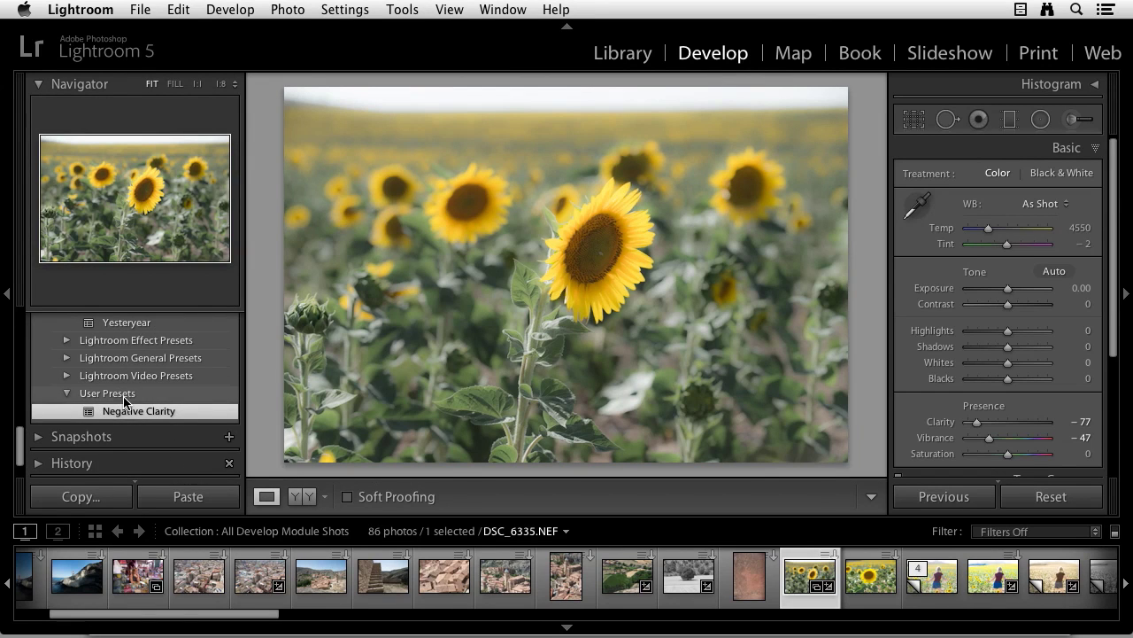
right_click(186, 394)
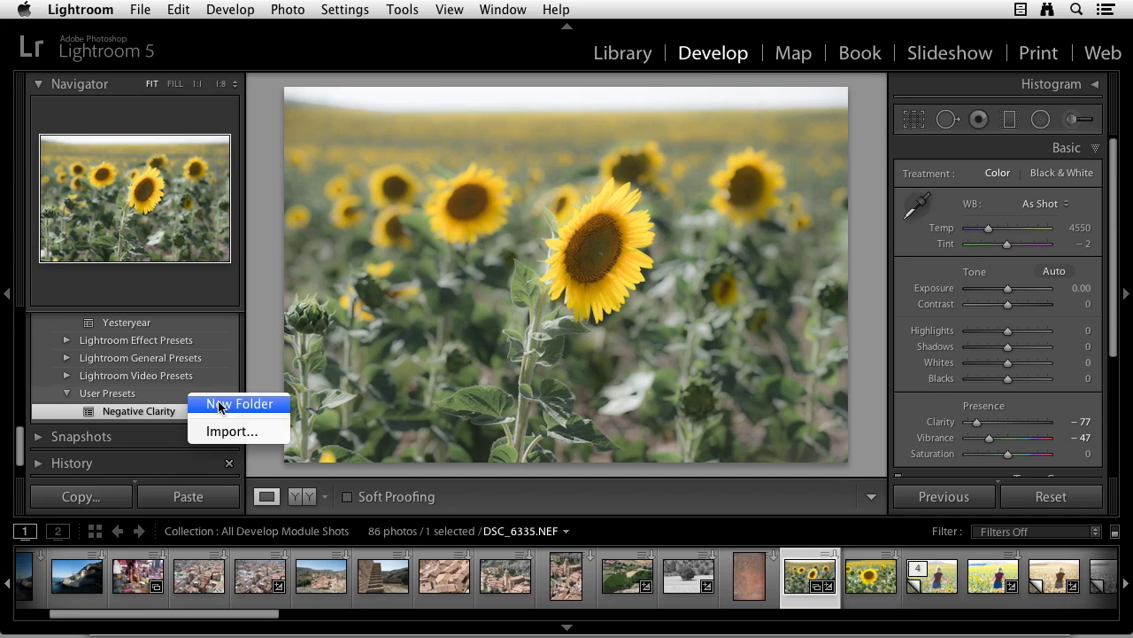
click(221, 405)
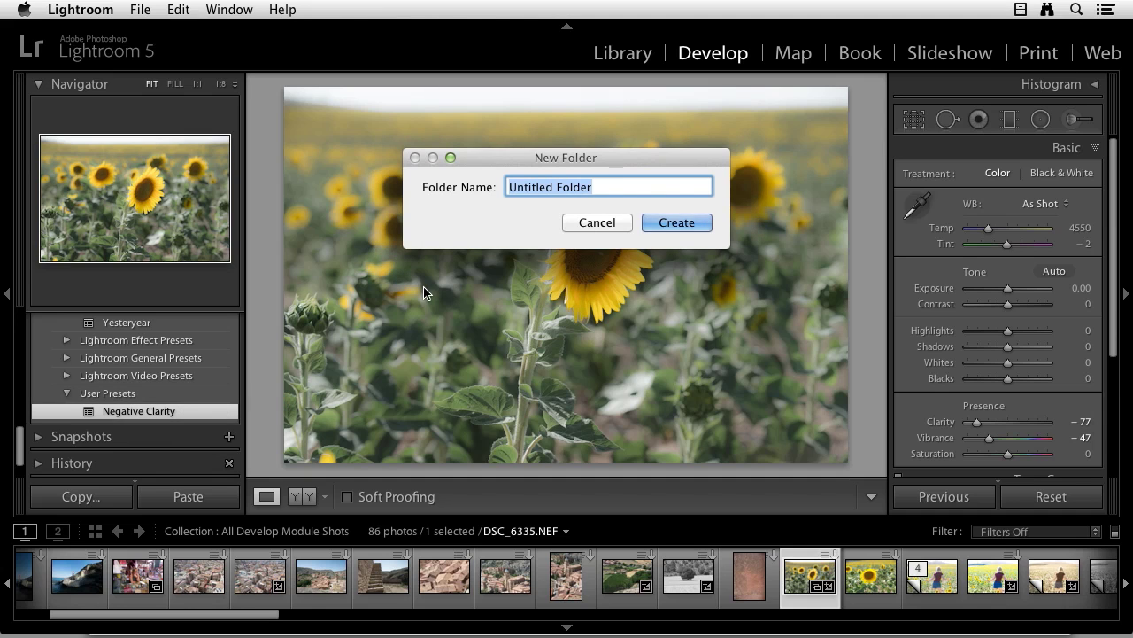
key(shift)
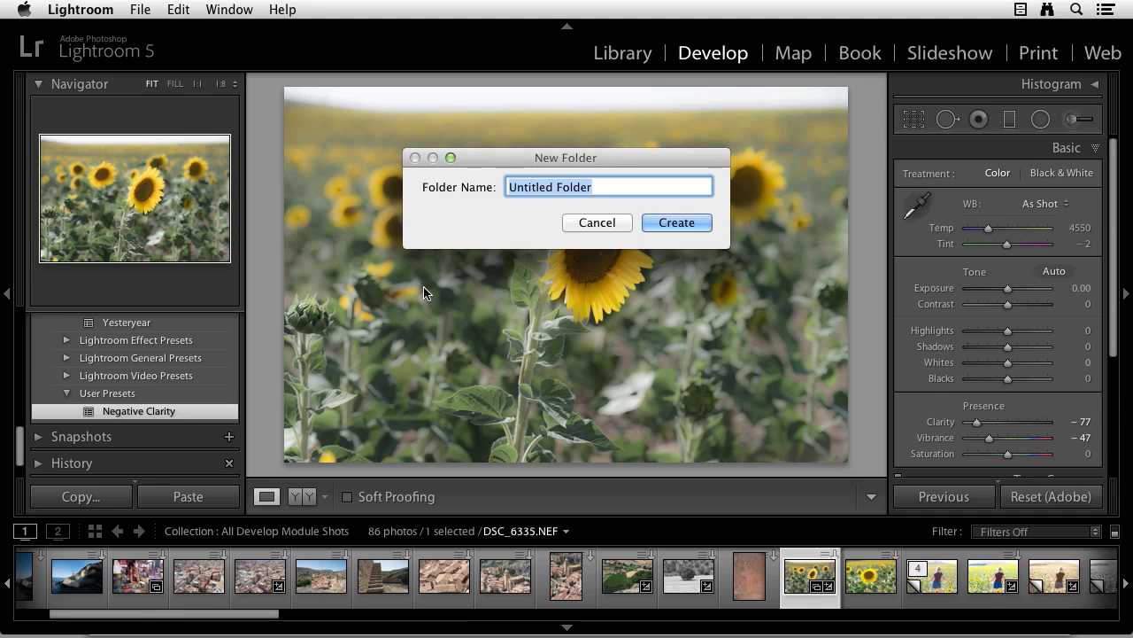
text(User Col)
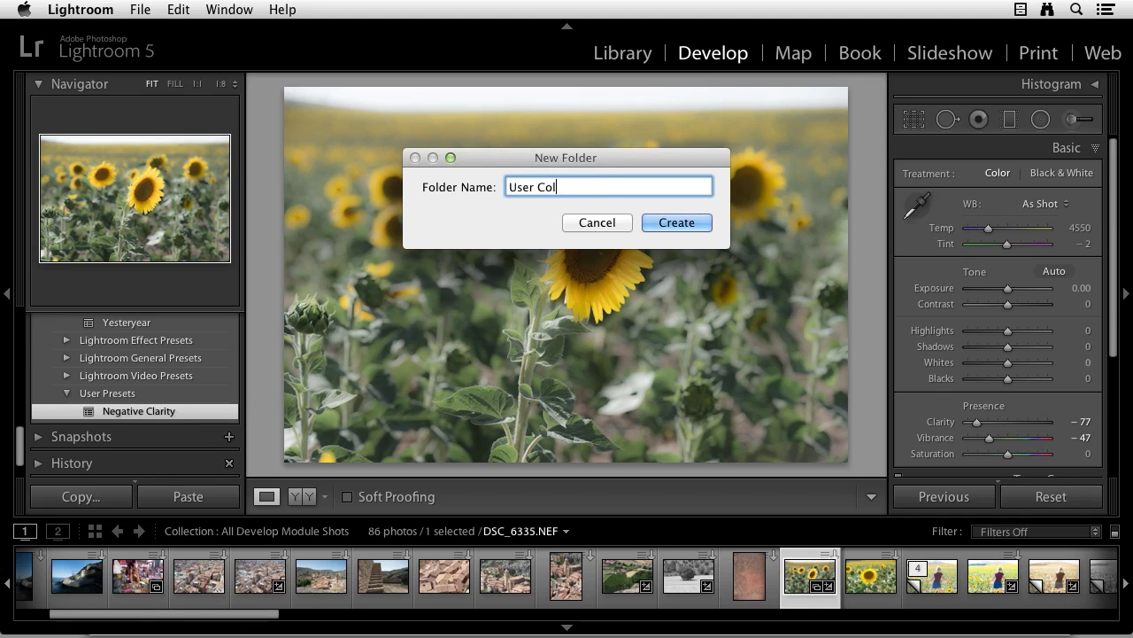
text(or Presets)
key(Return)
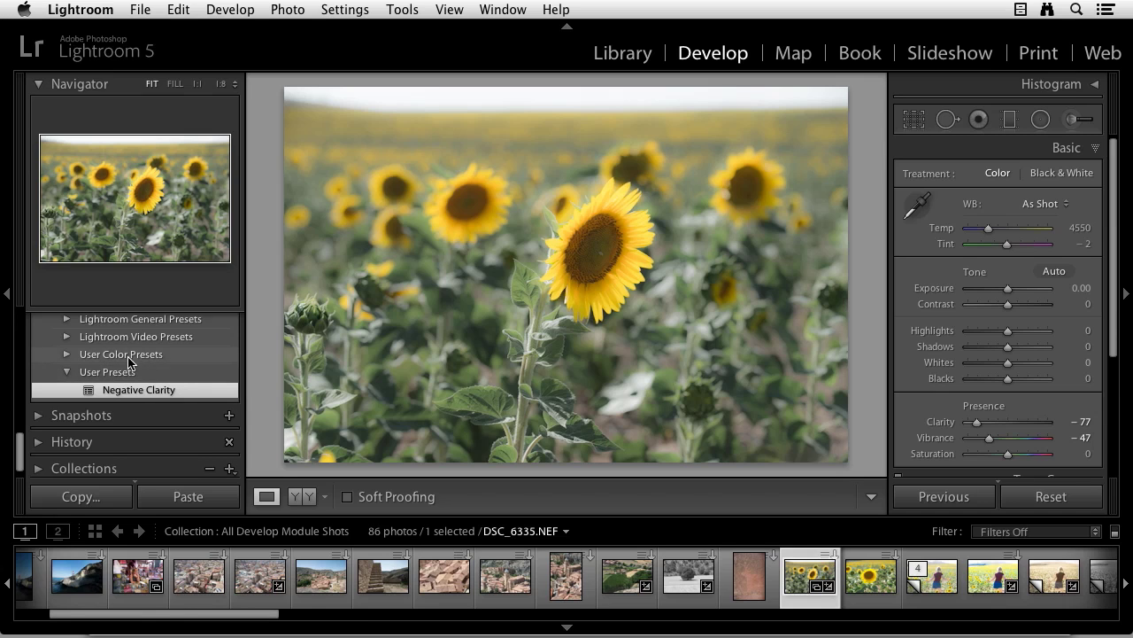
drag(125, 392, 143, 360)
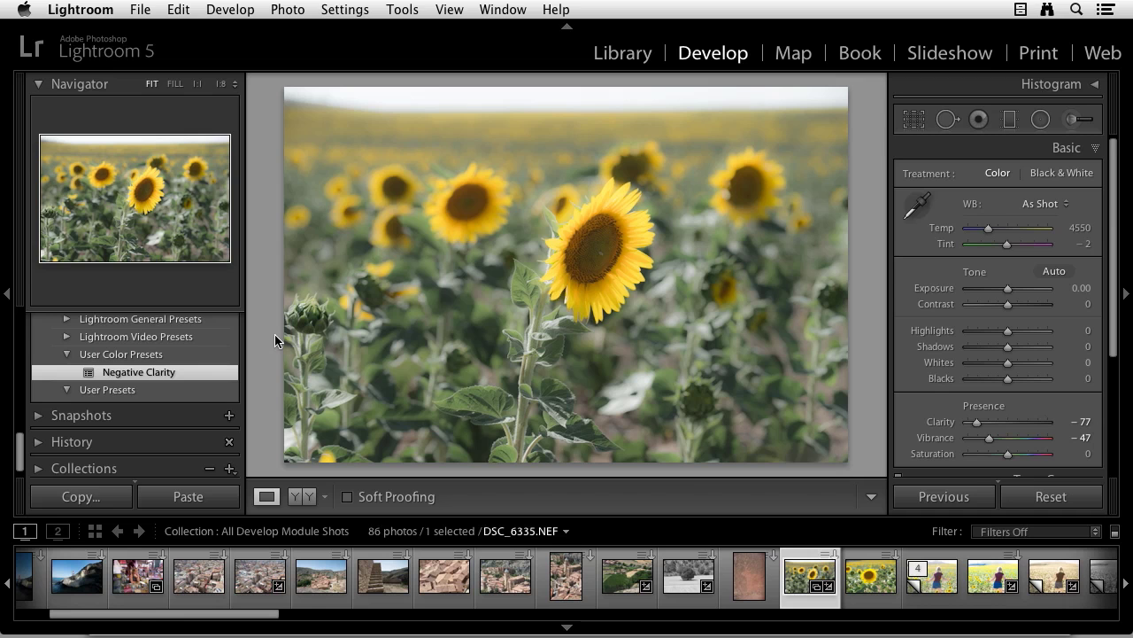
In the Library grid, apply the Negative Clarity preset from User Color Presets to the town photo DSC_6273 through Quick Develop
key(g)
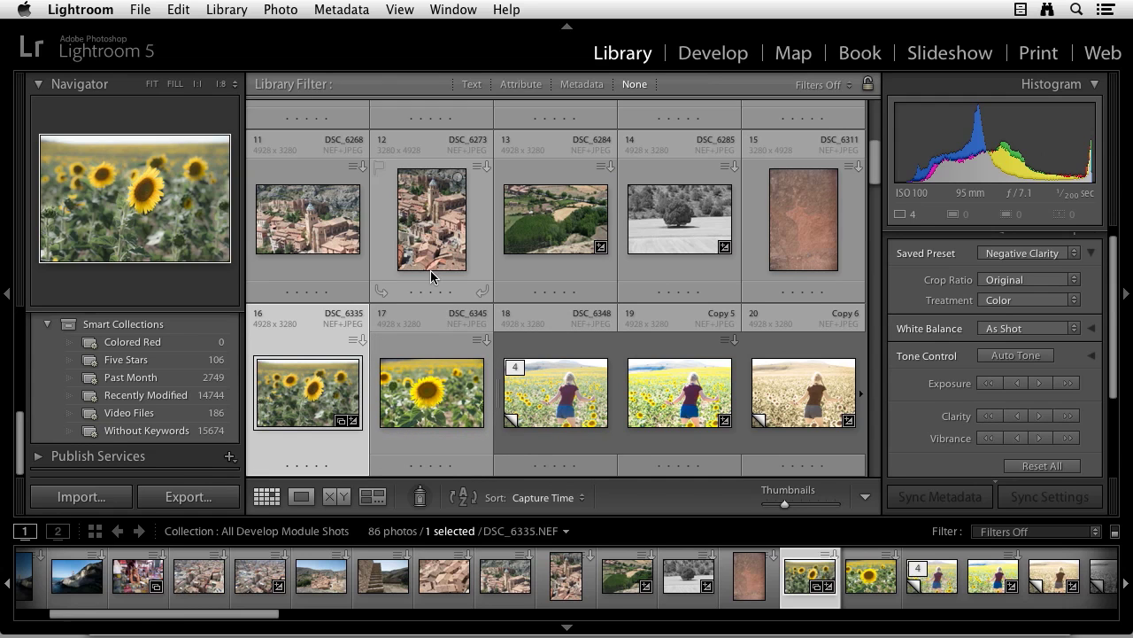
click(438, 223)
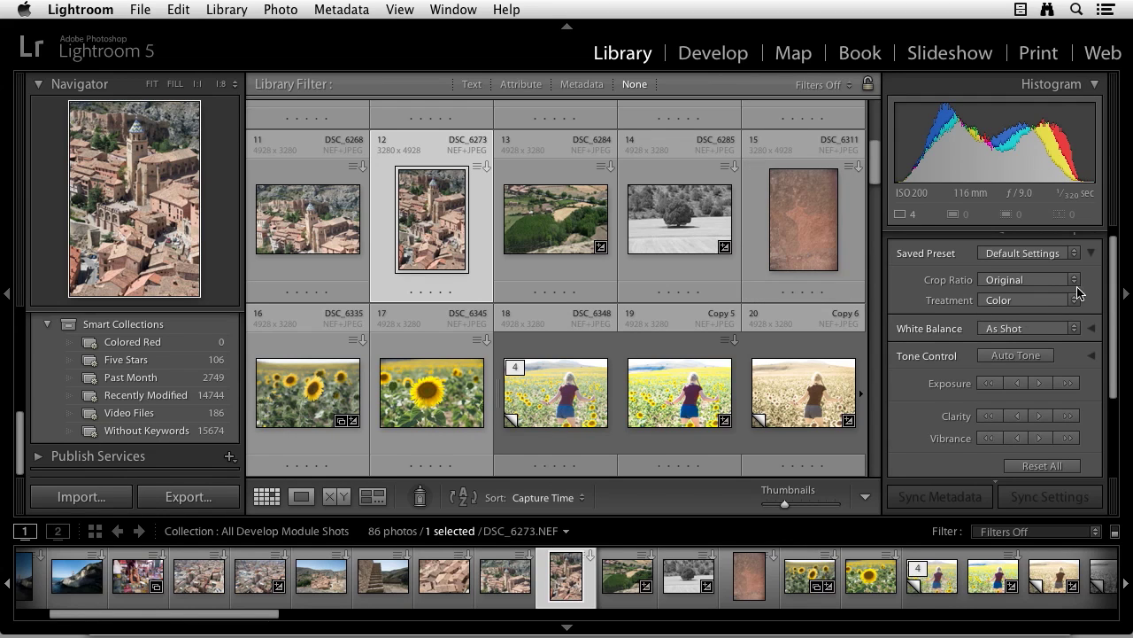
scroll(974, 292, up, 1)
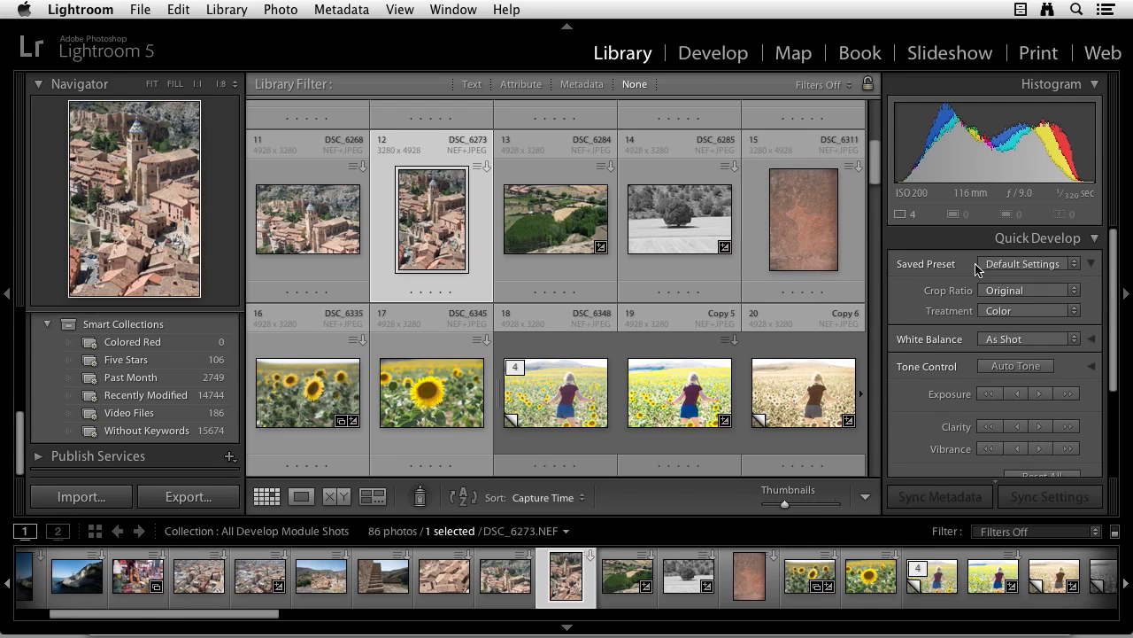
click(1074, 266)
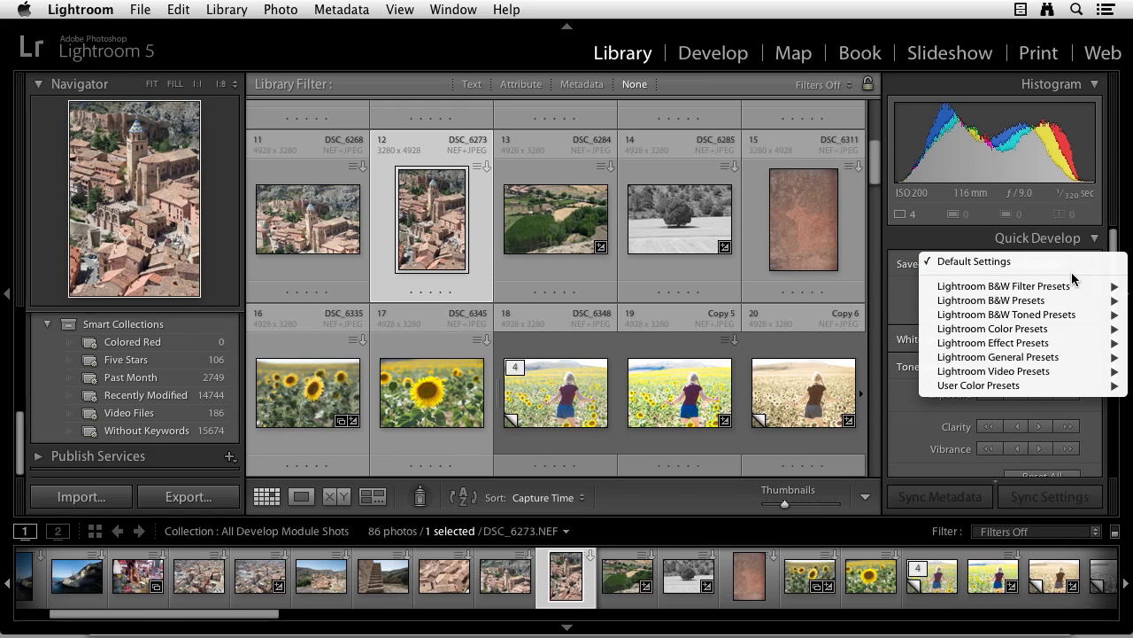
mouse_move(1070, 286)
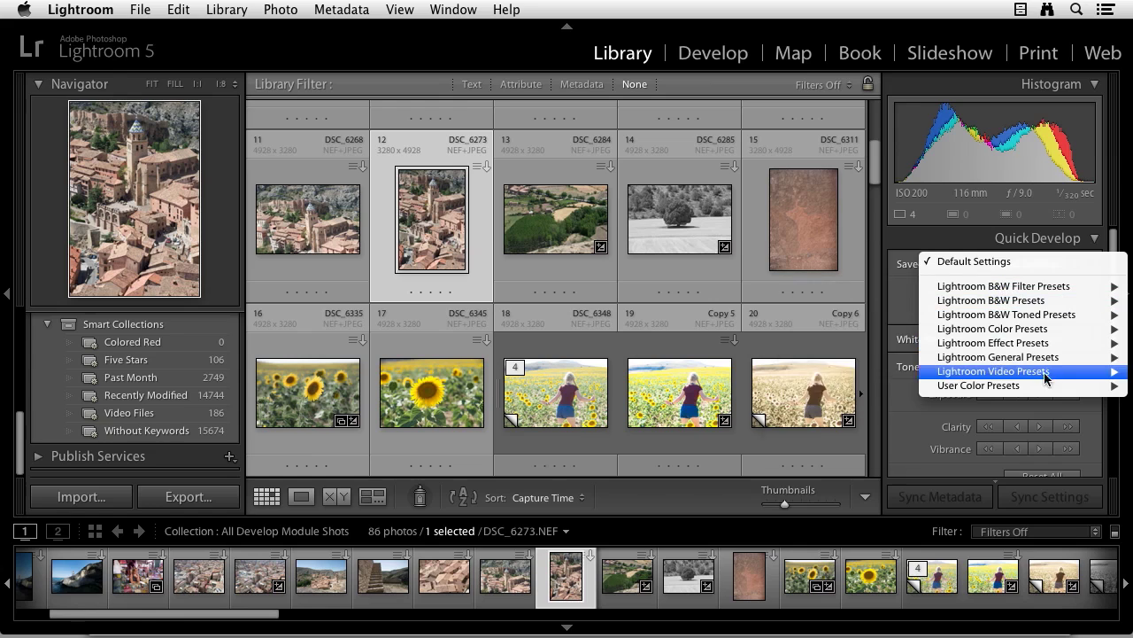
mouse_move(1045, 388)
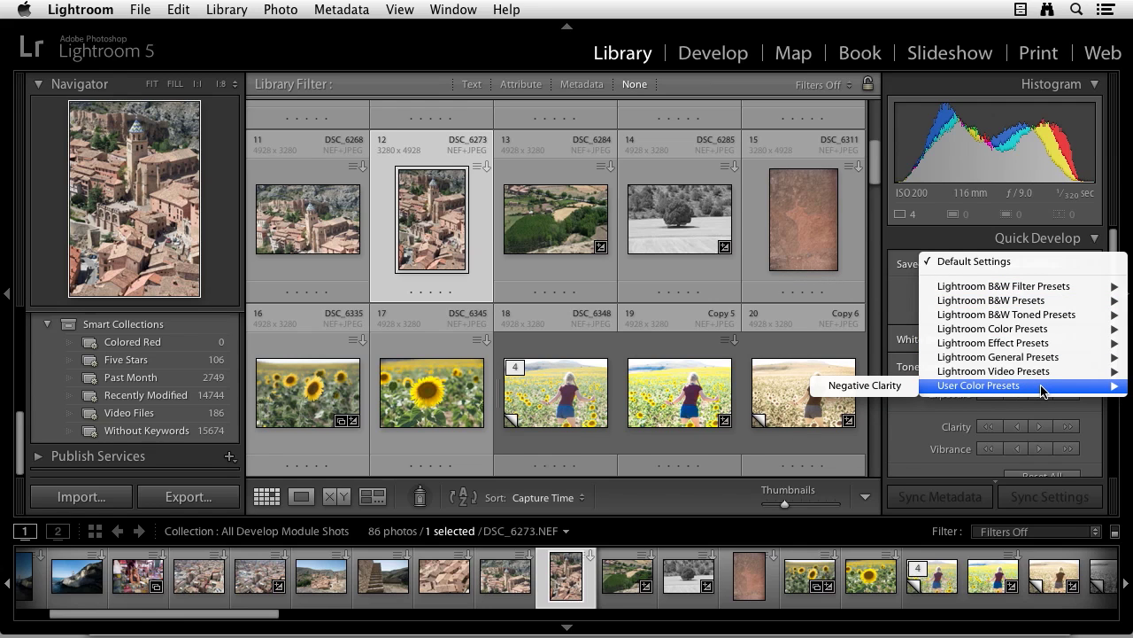
click(885, 387)
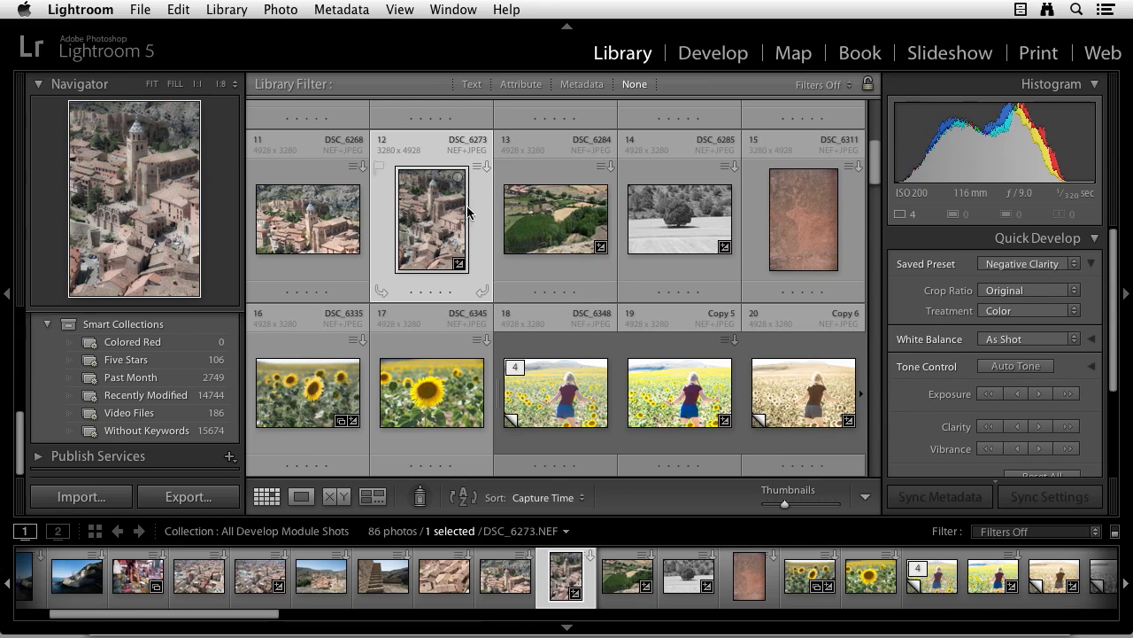
Examine the town photo DSC_6273 enlarged and return to the thumbnail grid
double_click(427, 220)
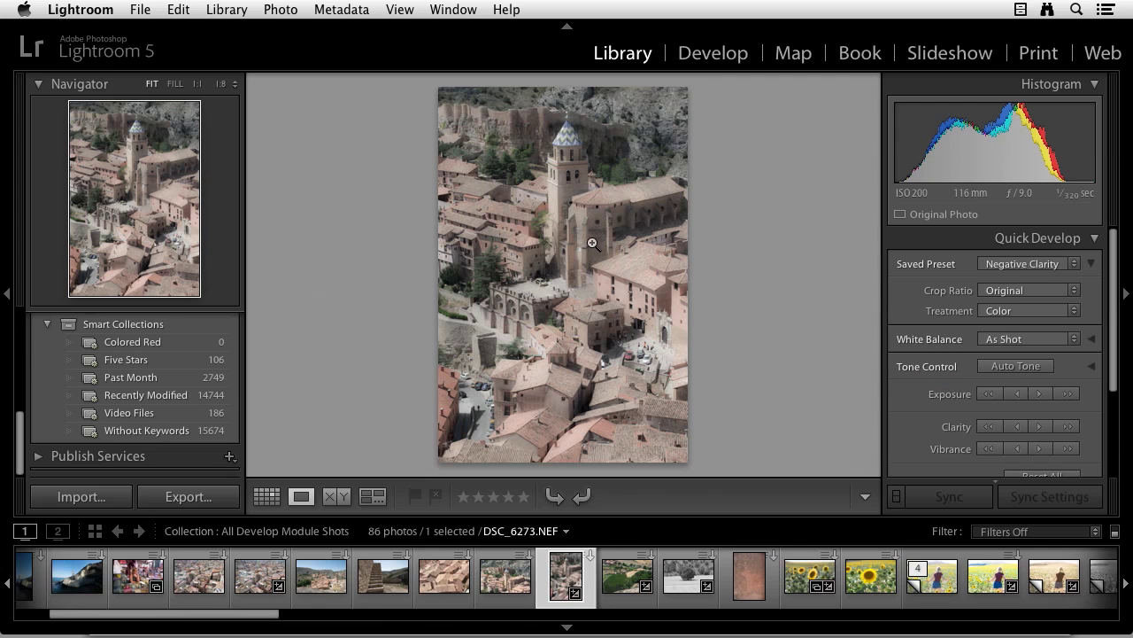
key(g)
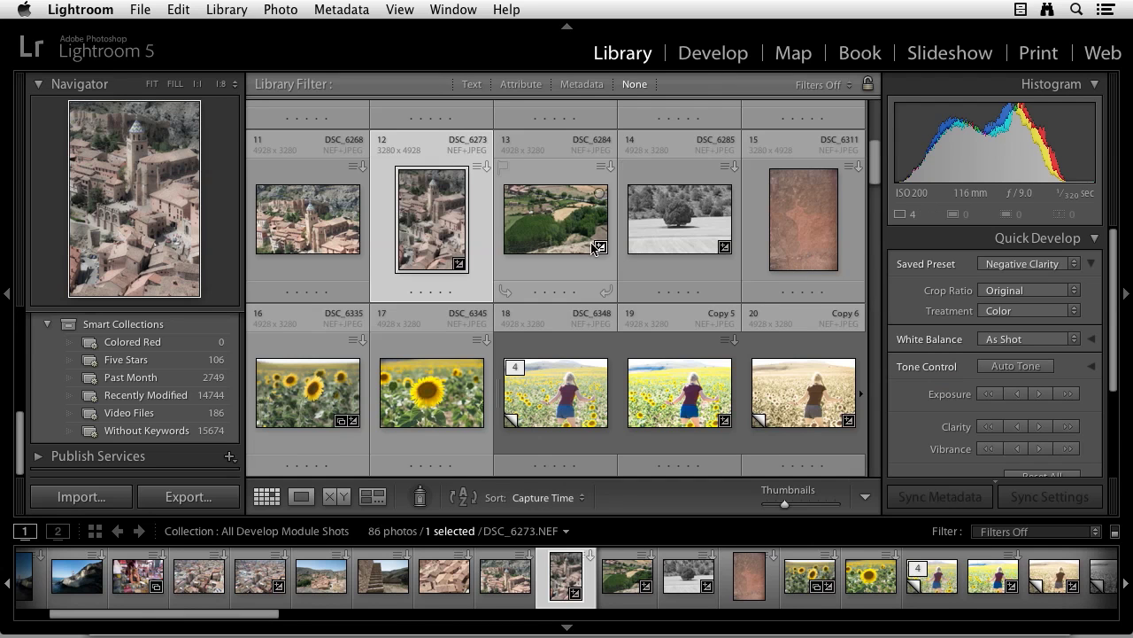
scroll(537, 238, up, 3)
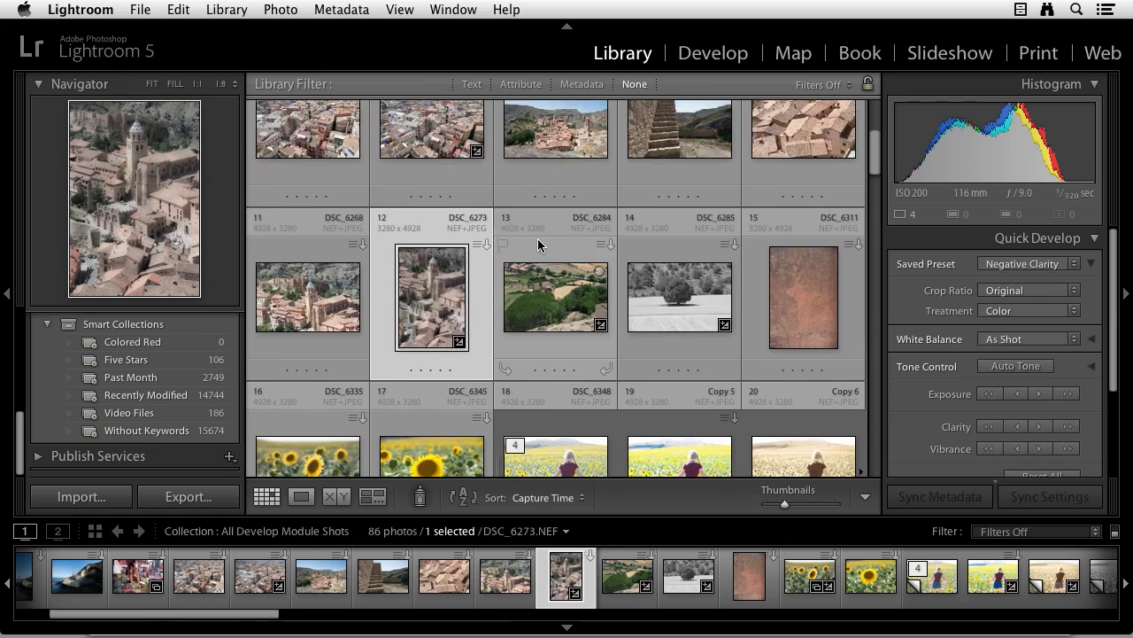
Apply the Selenium Tone preset from Lightroom B&W Toned Presets to the four photos DSC_6123 through DSC_6256 using Quick Develop
click(326, 257)
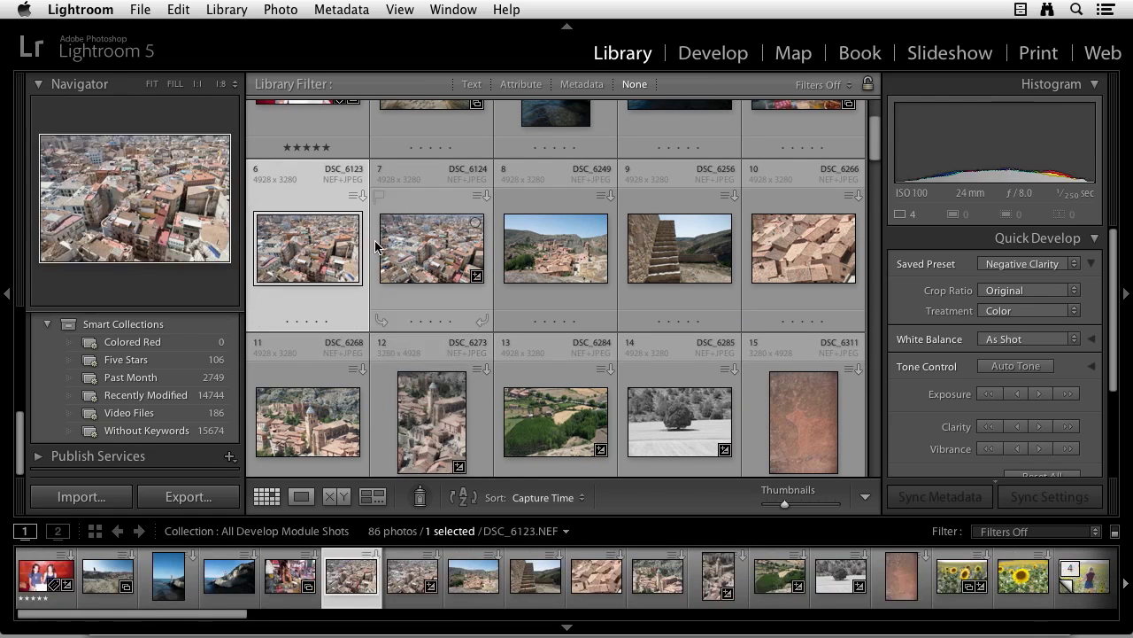
shift+click(669, 255)
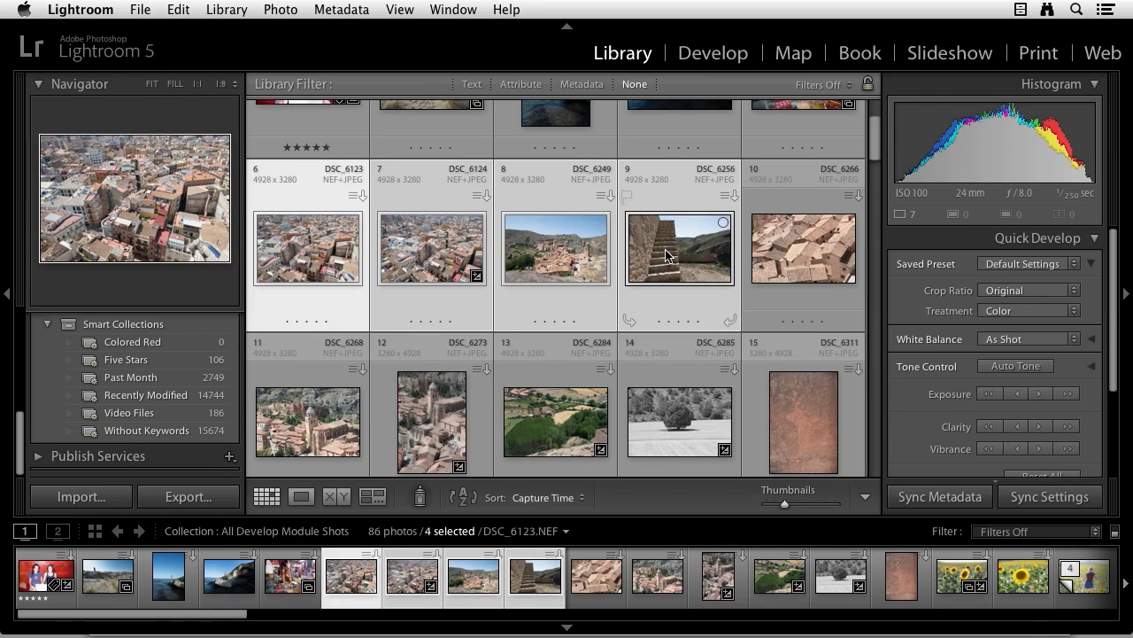
click(1074, 263)
mouse_move(1049, 356)
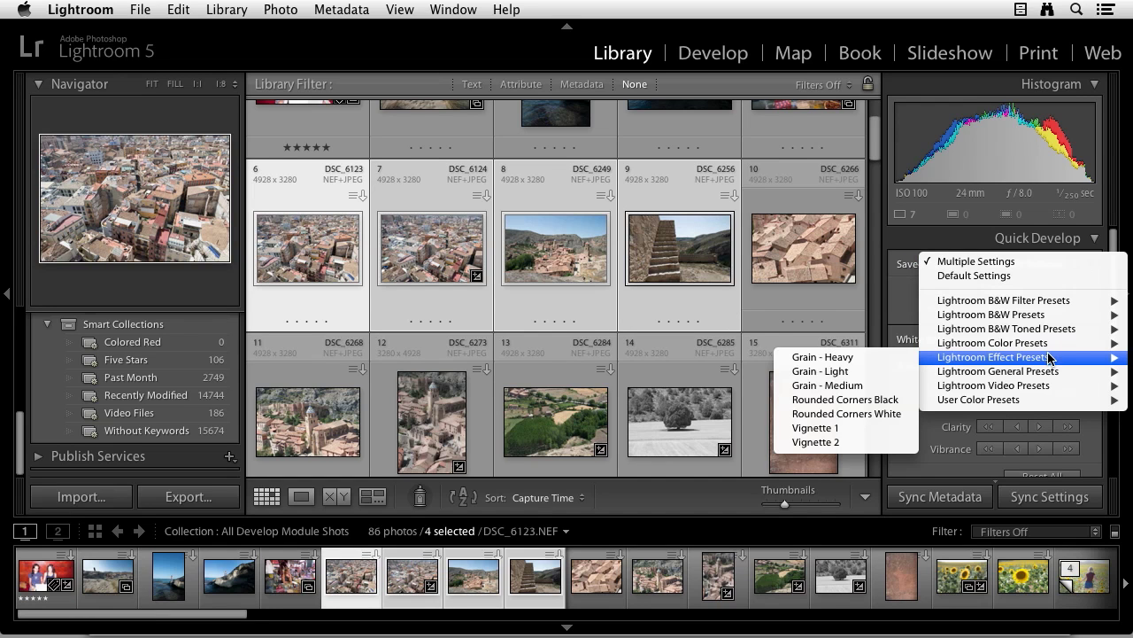
mouse_move(1051, 332)
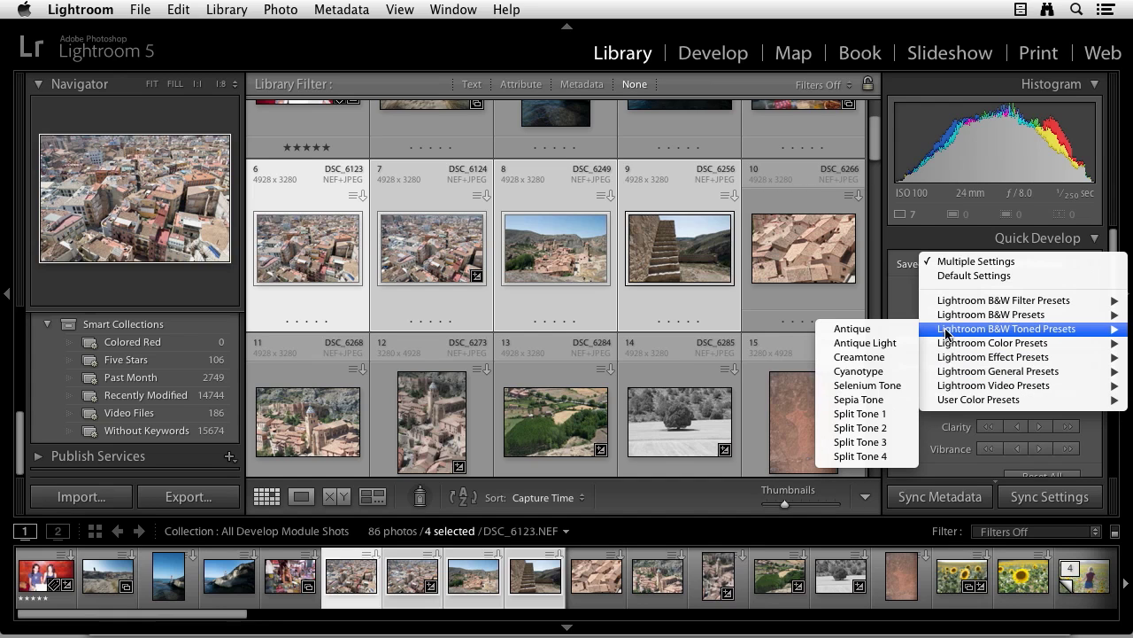
click(883, 388)
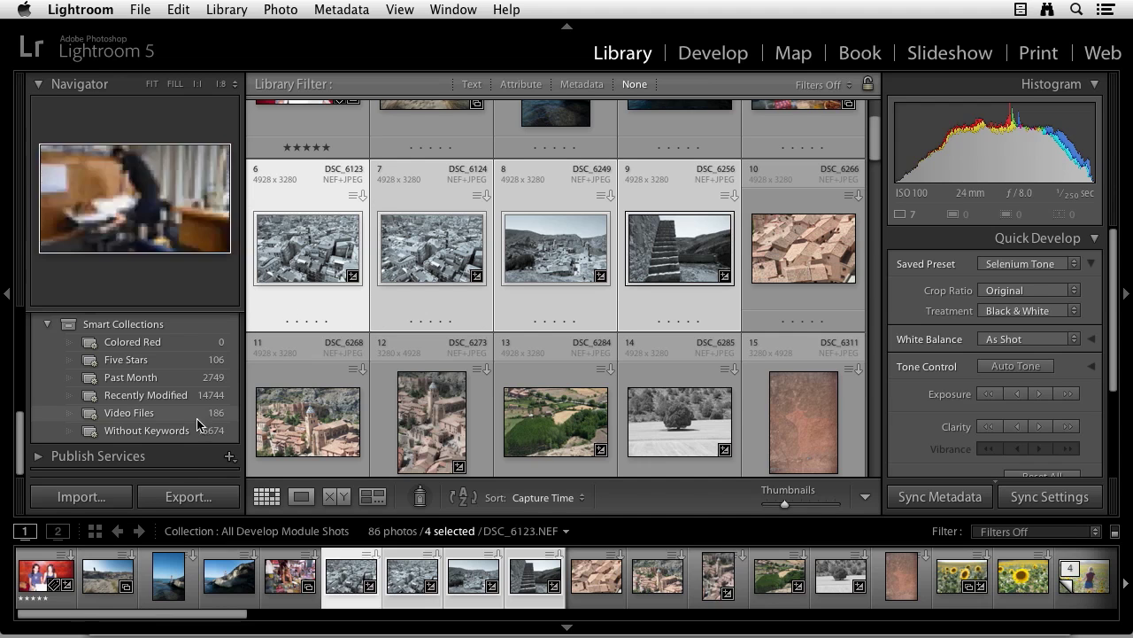
Examine the import methods Move and Add and the Develop Settings presets offered for photo import, and cancel the import
click(106, 499)
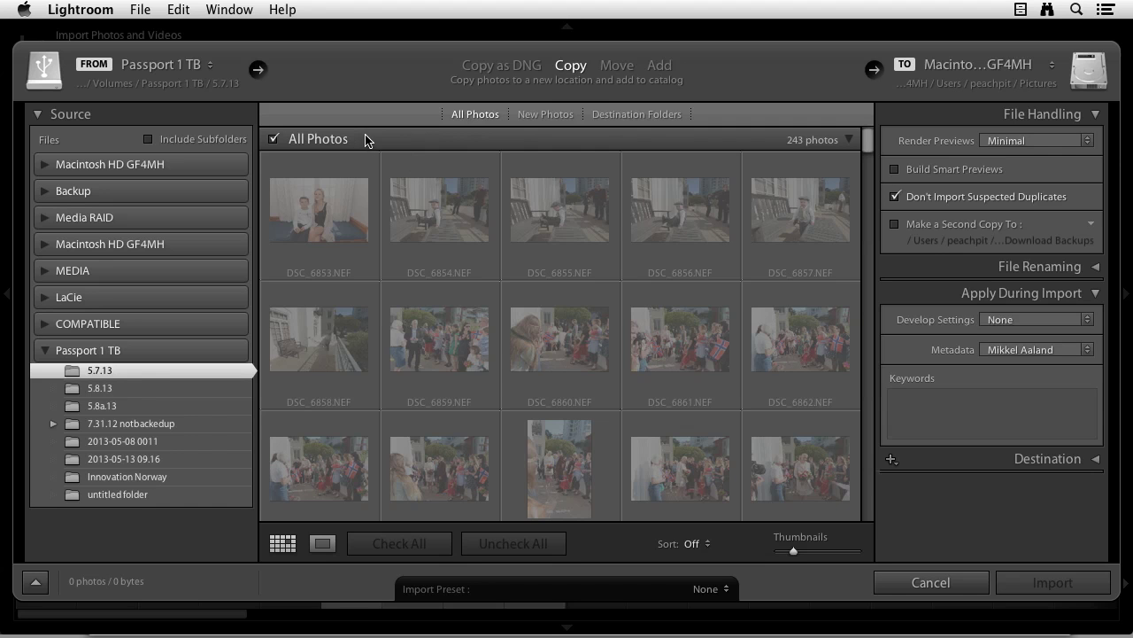
click(600, 71)
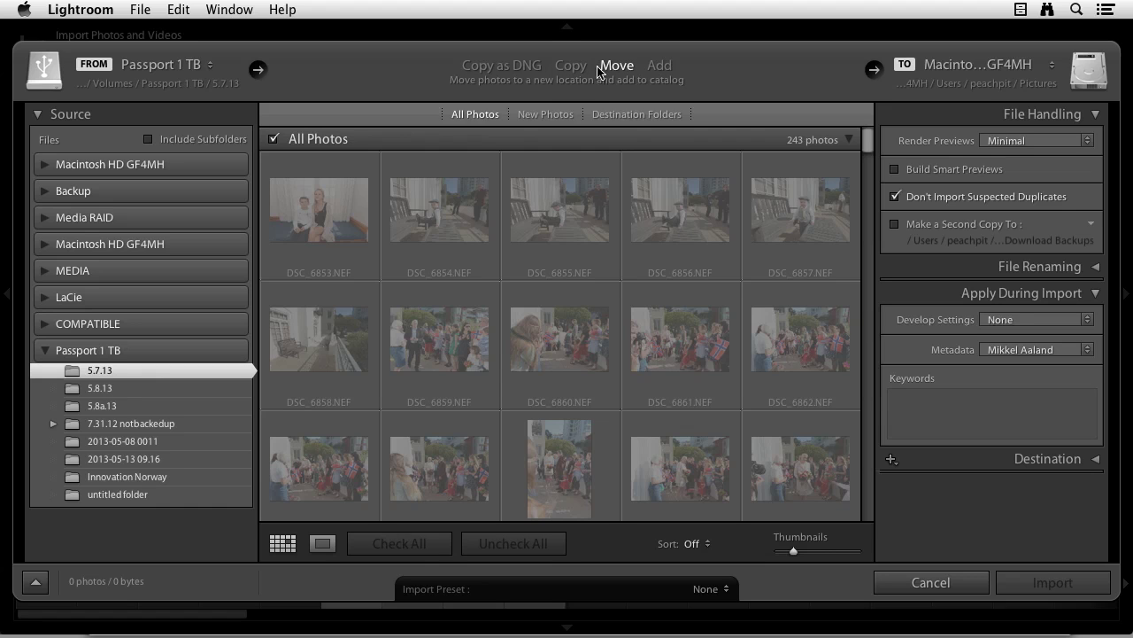
click(659, 69)
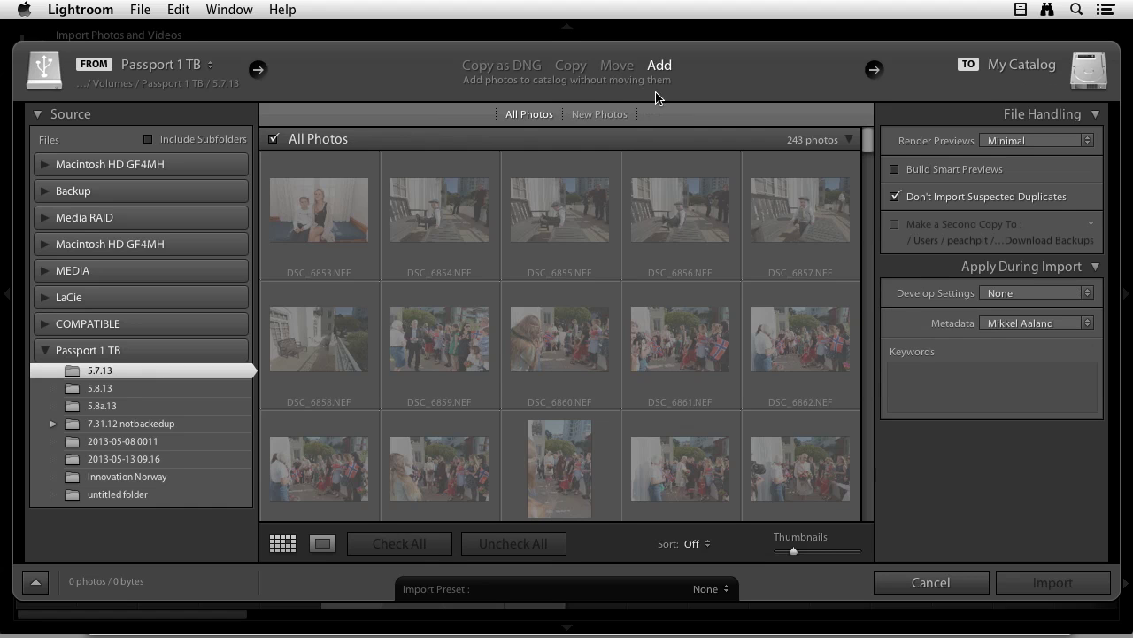
click(1089, 297)
mouse_move(1084, 316)
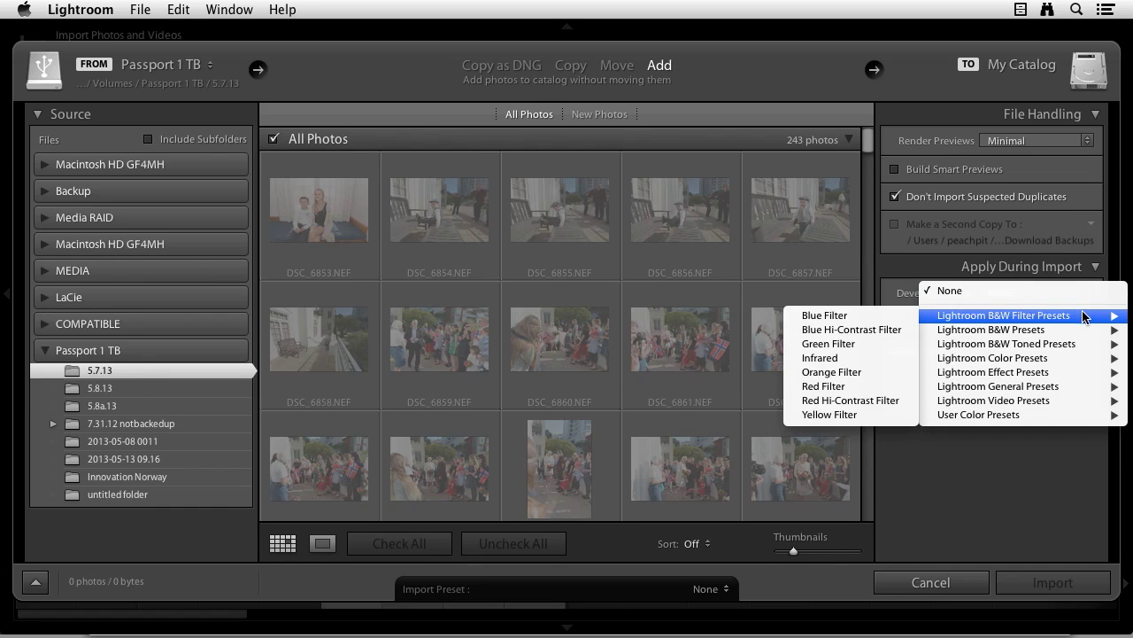
mouse_move(1032, 416)
click(1043, 271)
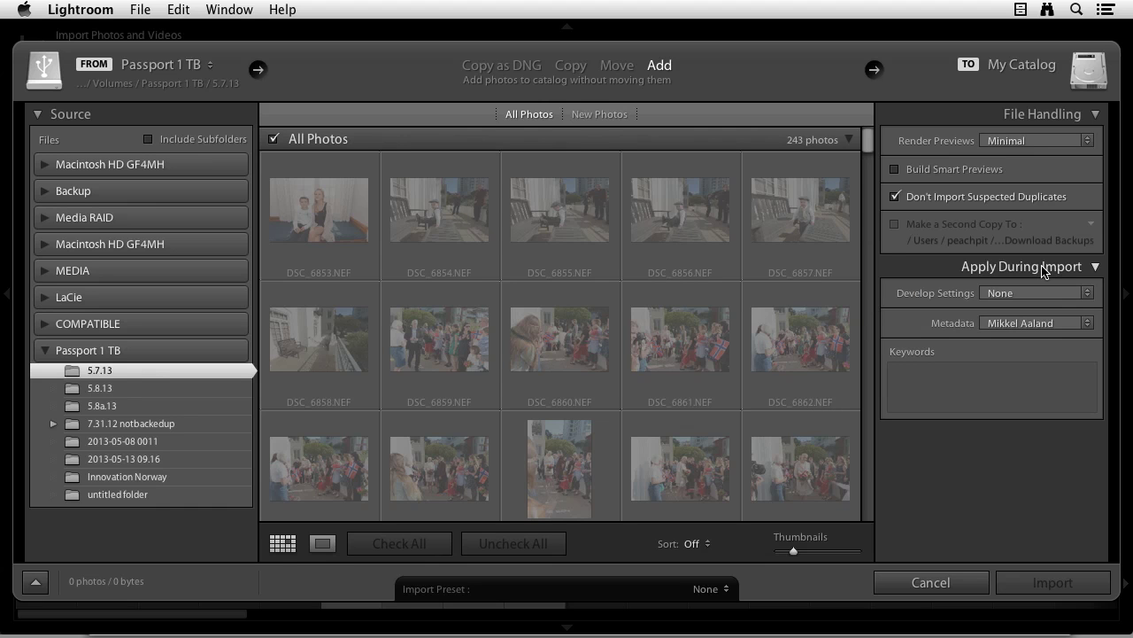
click(937, 583)
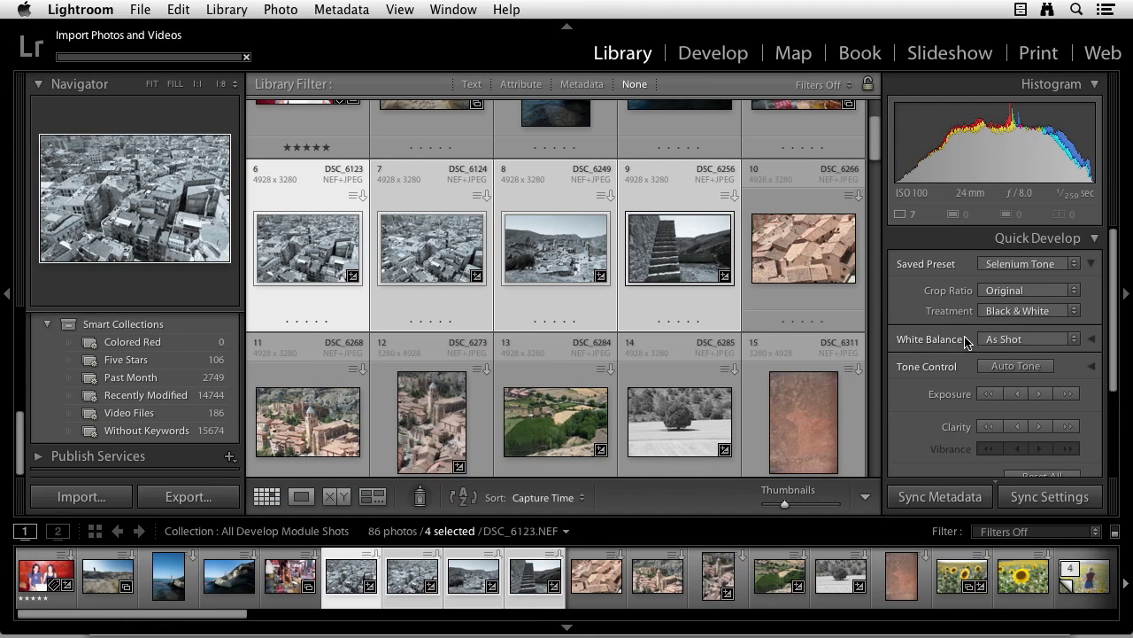